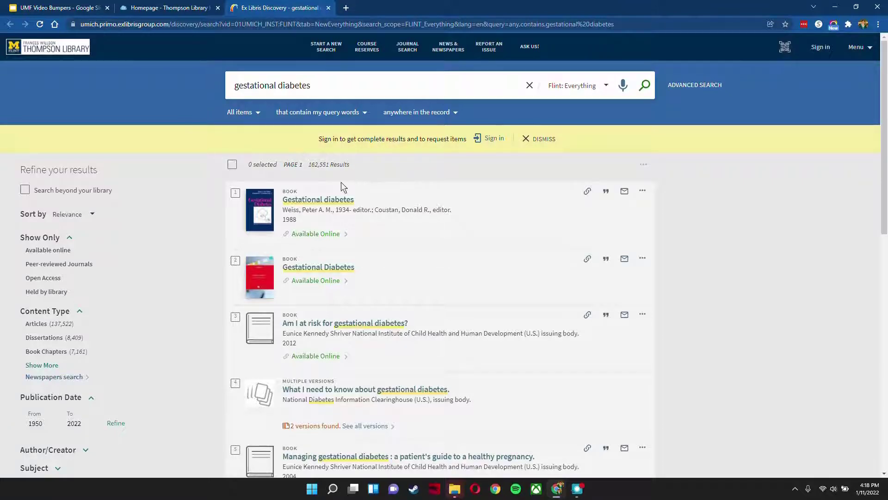
Step: Limit the gestational diabetes results to peer-reviewed journals and select the first three articles
click(59, 265)
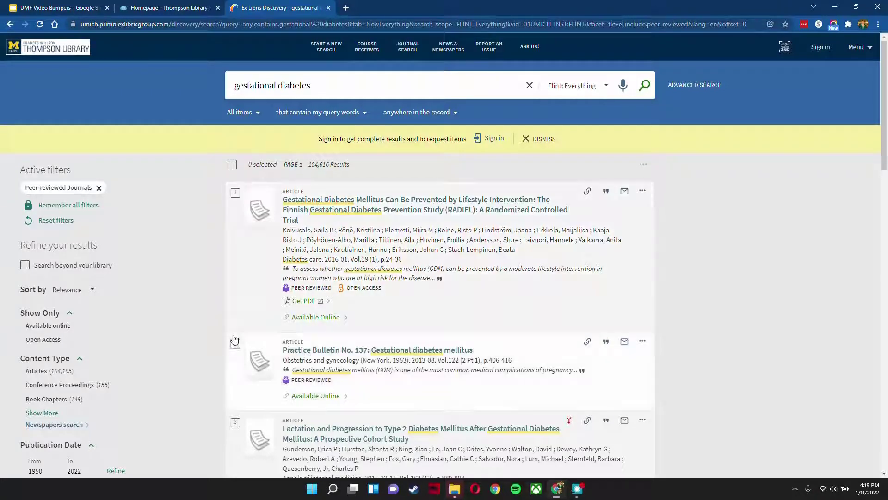
click(235, 194)
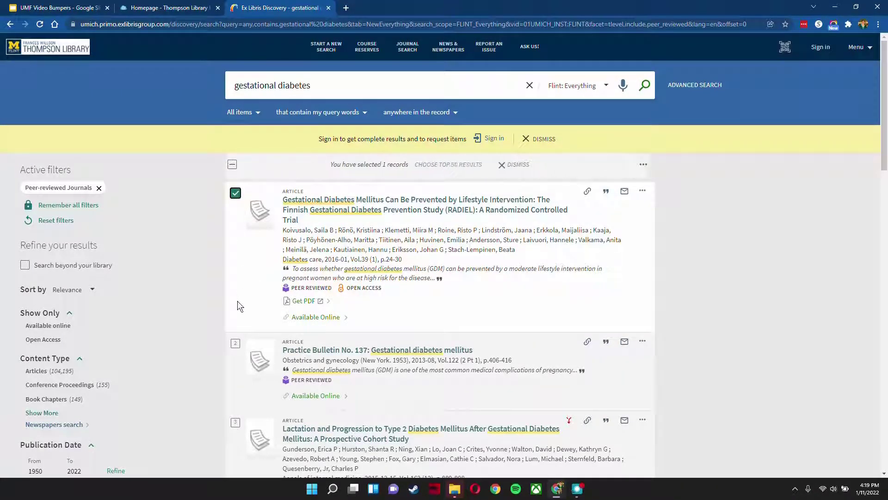
click(235, 344)
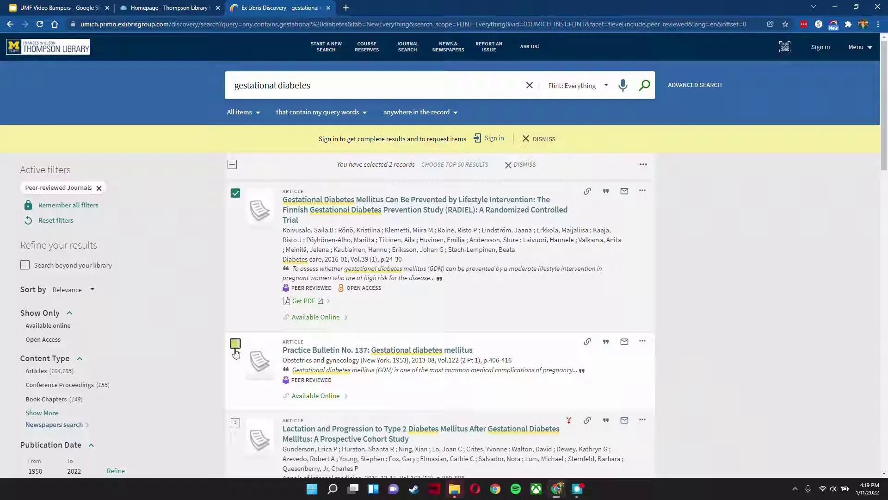
click(235, 425)
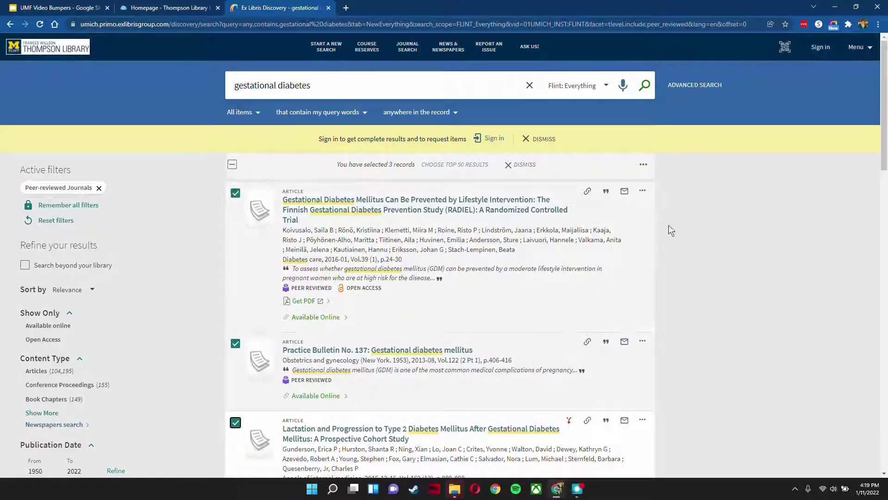
Step: Export the selected records as a RIS file and download it
click(643, 165)
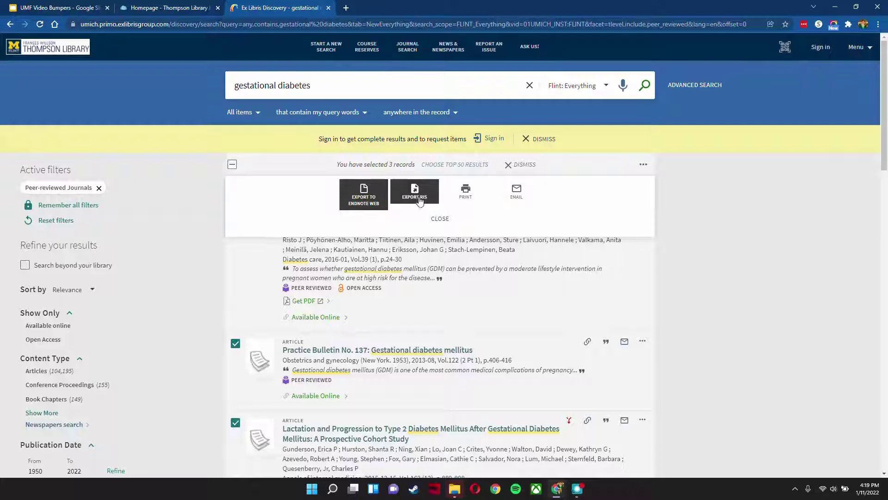
click(420, 198)
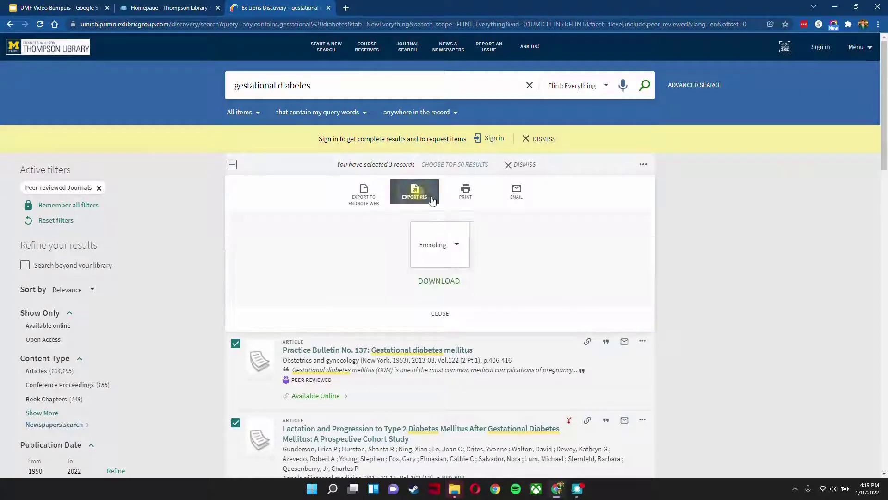
click(439, 284)
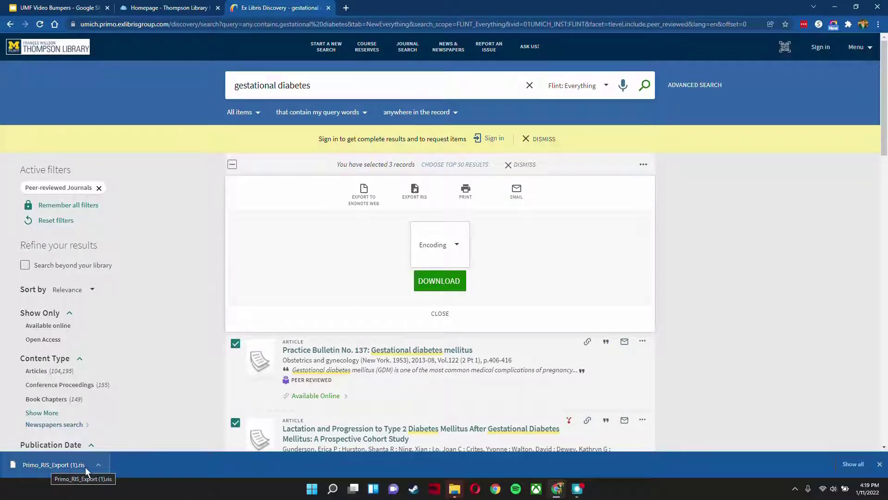
click(55, 465)
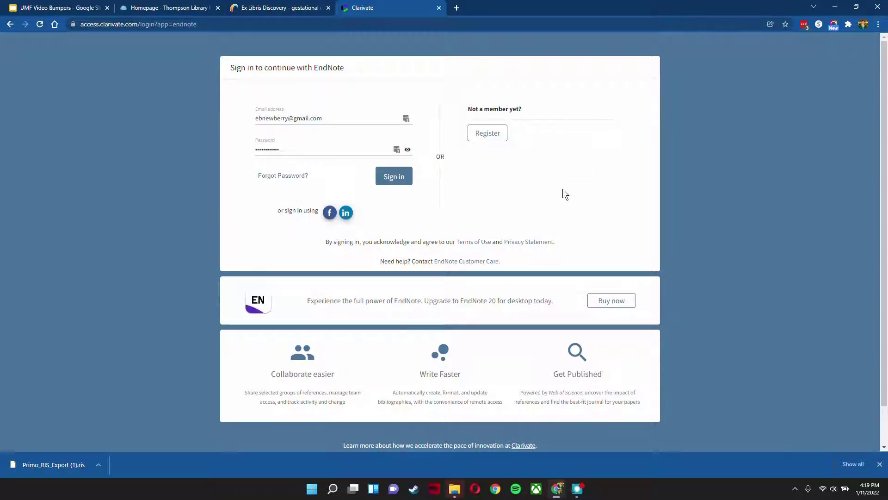
Step: Sign in to EndNote with the prefilled account details and open the Import References page
click(393, 183)
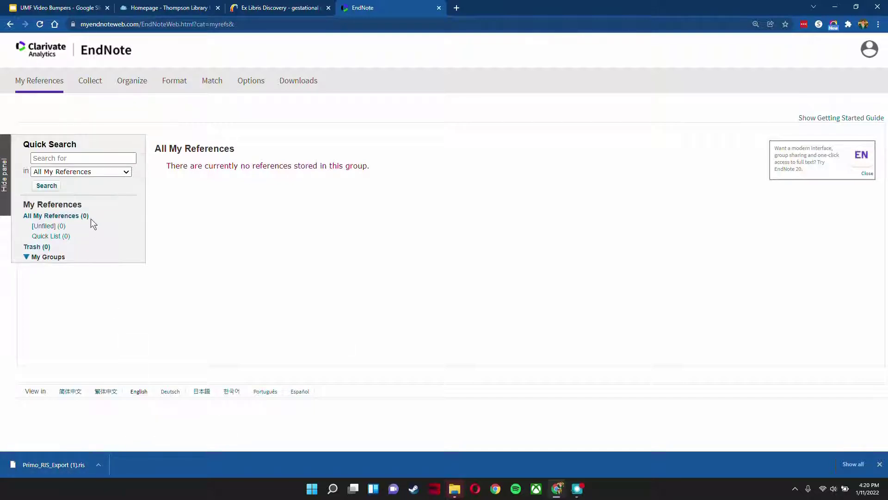
mouse_move(90, 85)
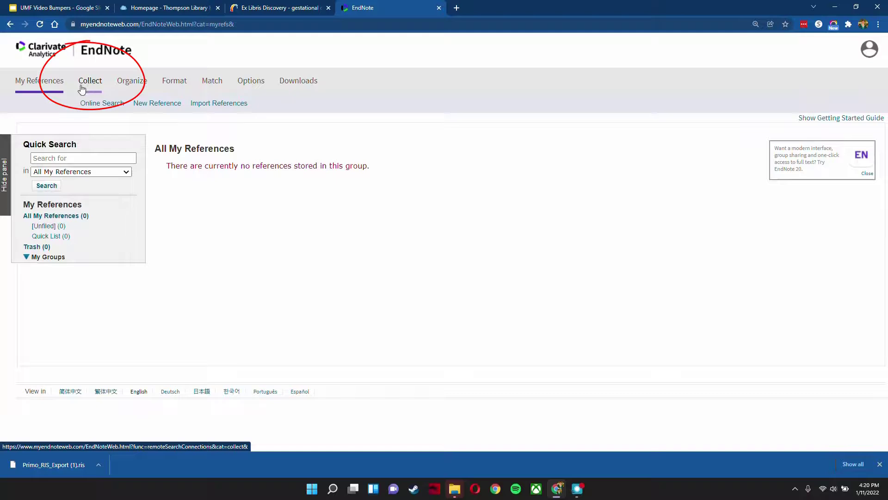
click(222, 104)
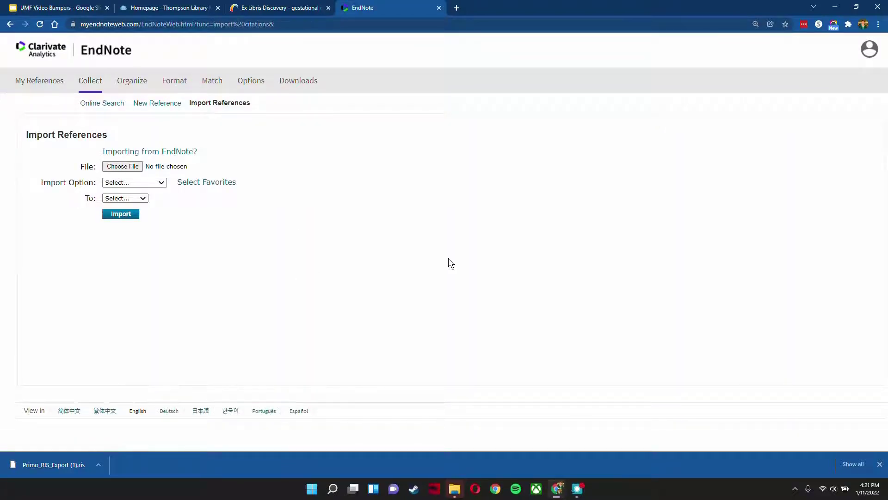
Step: Choose Primo_RIS_Export (1).ris from Downloads as the import file and set the import option to Refman RIS
click(124, 165)
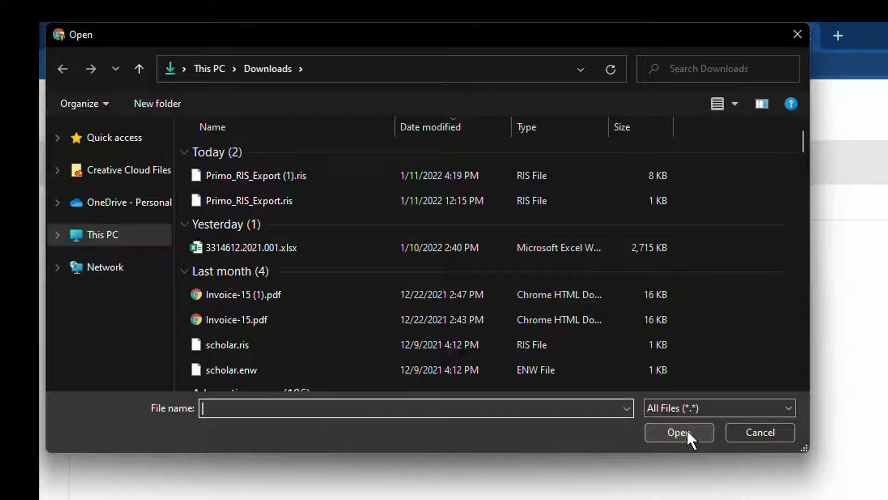
click(261, 176)
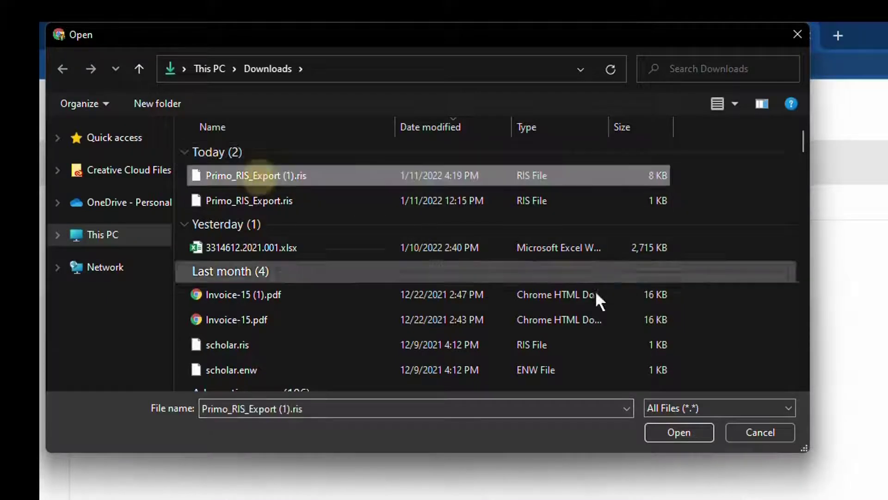
click(679, 432)
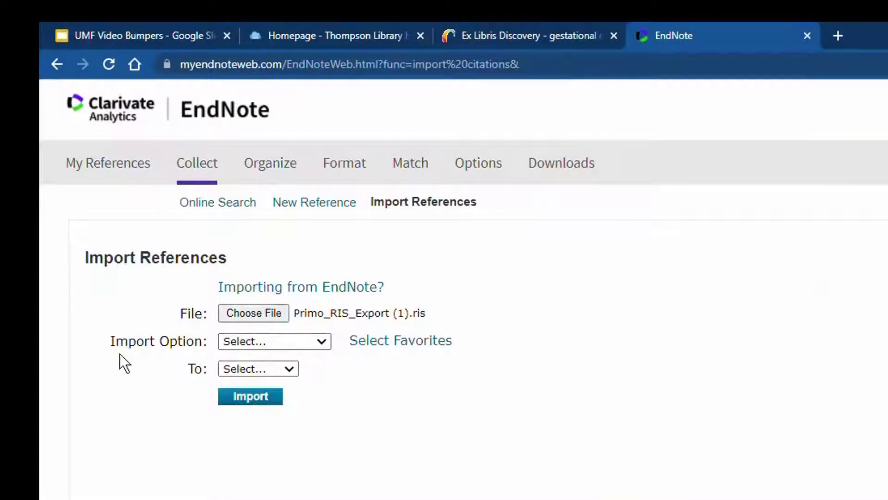
click(317, 343)
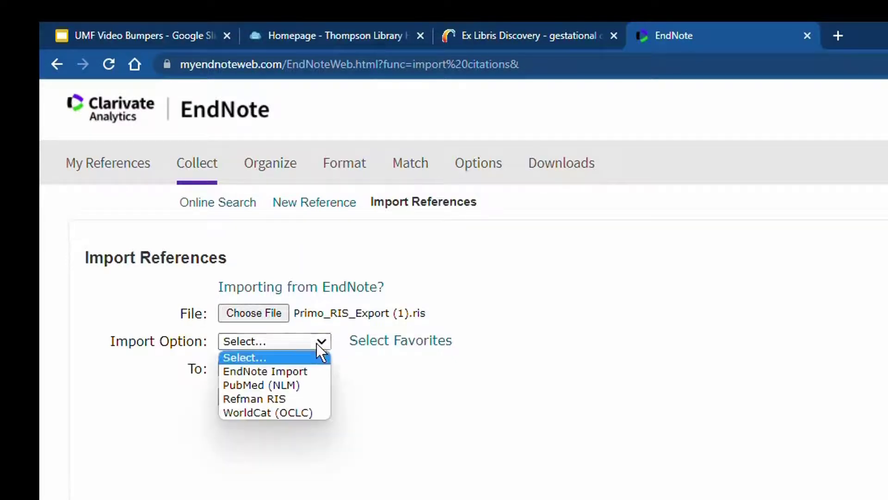
click(248, 399)
Step: Import the references into a new group named Gestational Diabetes and open that group
click(290, 370)
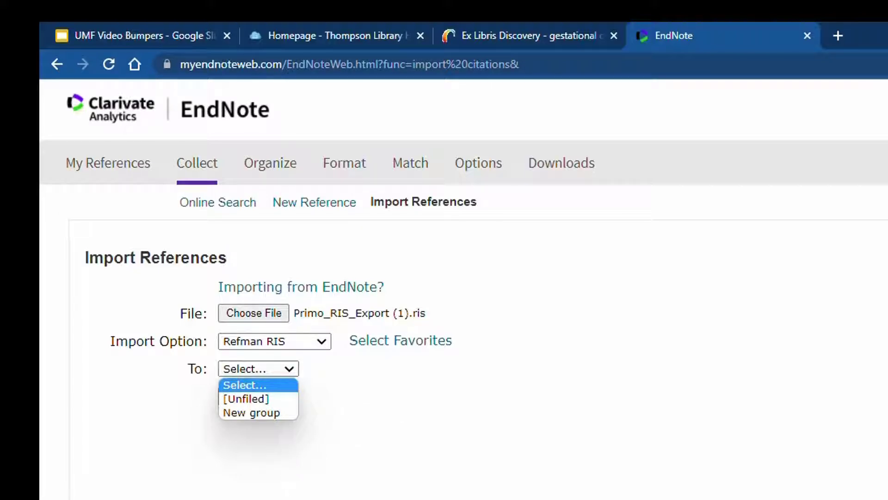
click(252, 414)
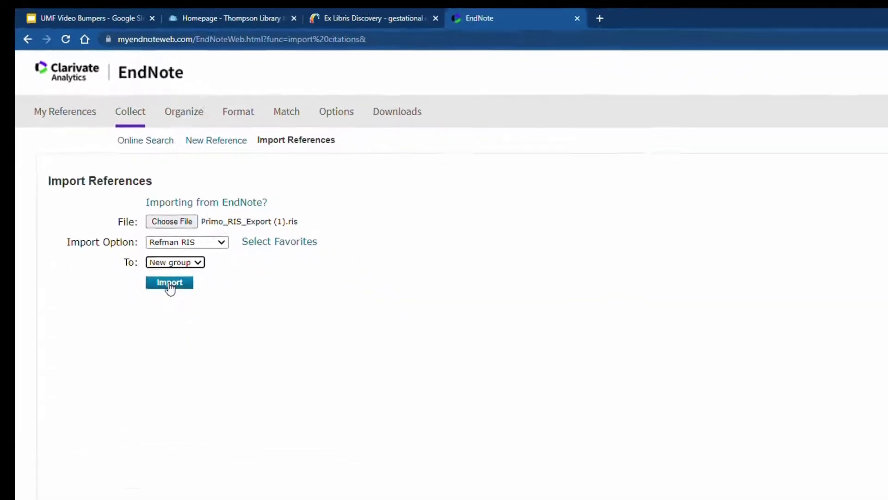
click(170, 283)
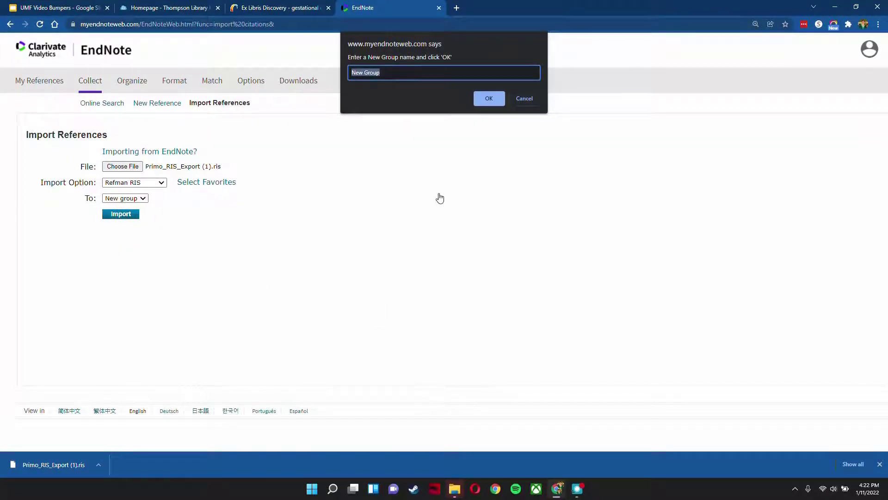
text(Gestational Diabetes)
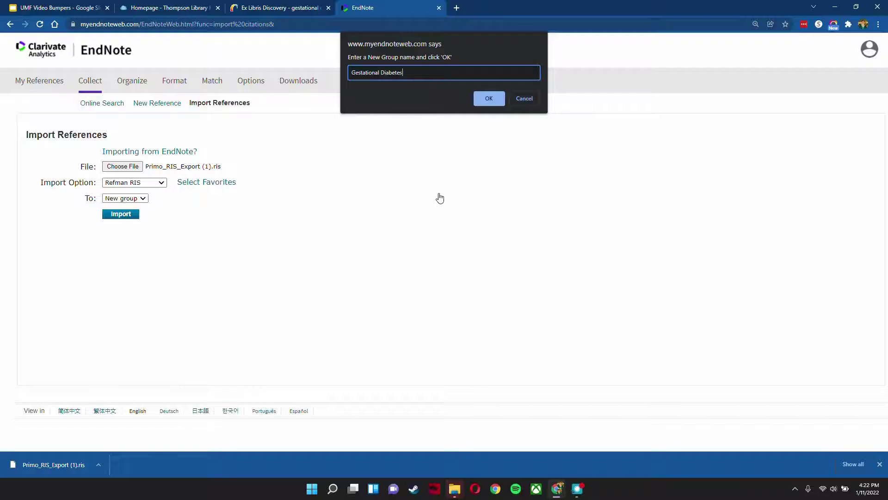
click(497, 101)
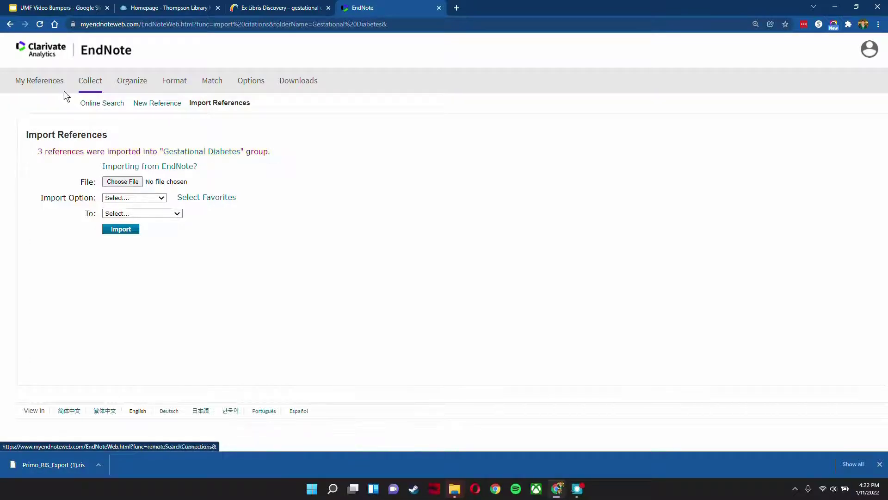
click(178, 152)
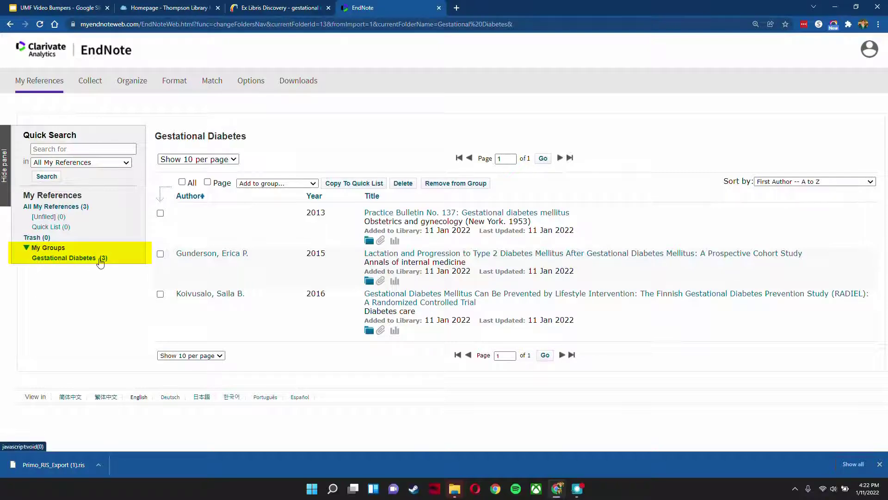
Step: Open the CINAHL Complete database from the Thompson Library homepage and search it for gestational diabetes
click(152, 8)
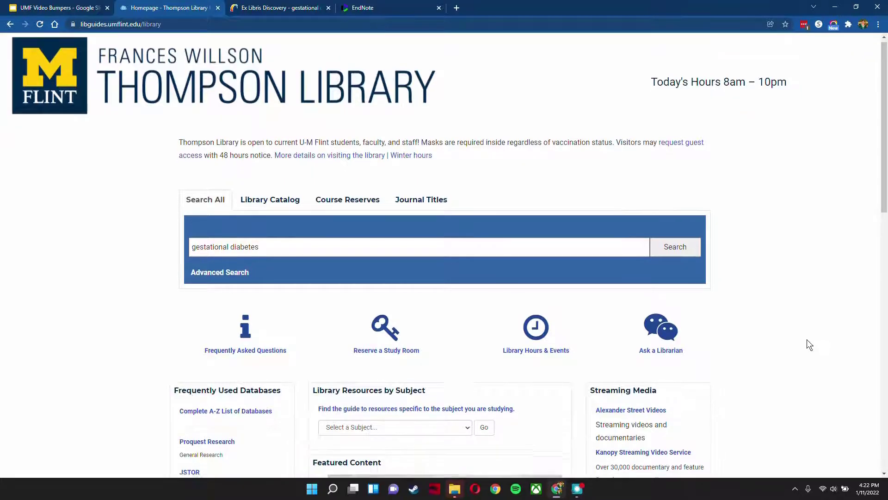
scroll(192, 280, down, 5)
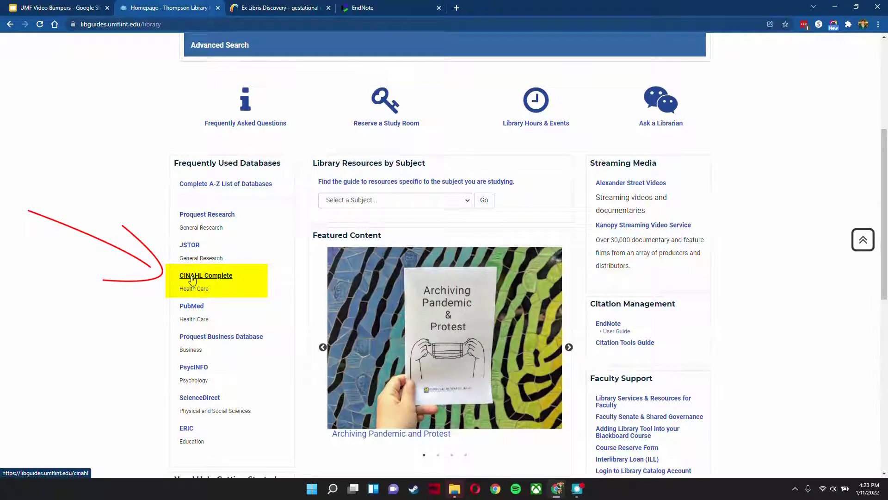
click(192, 277)
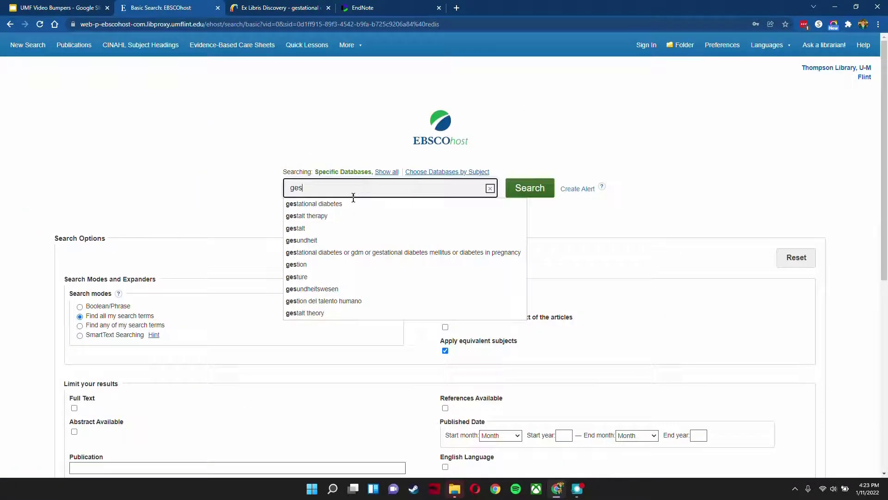
click(352, 203)
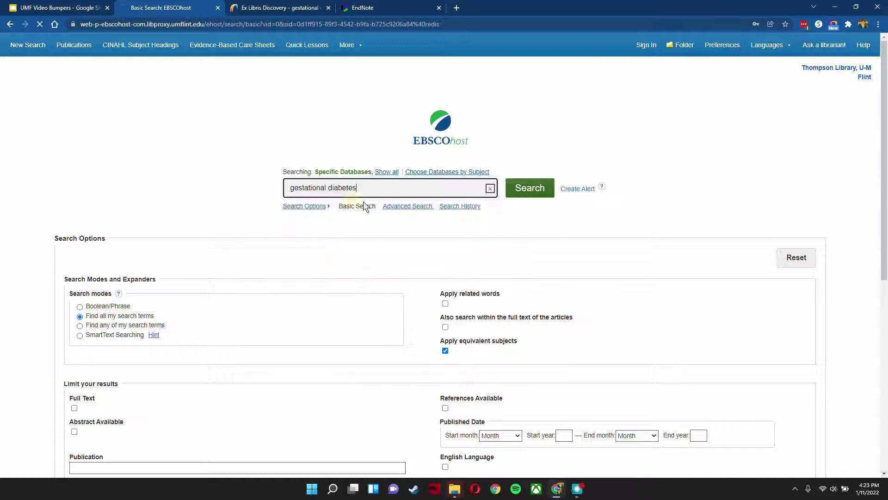
click(529, 193)
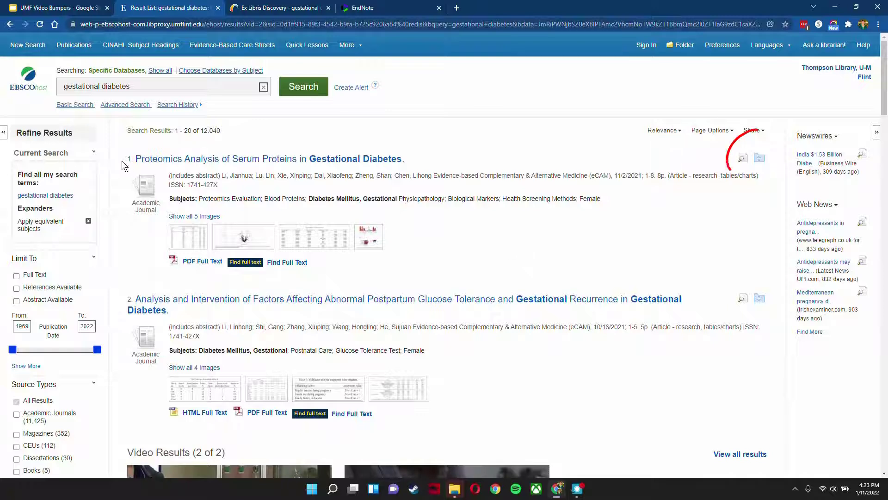
Step: Add the first two search results to the folder and export the folder's articles in RIS format
click(760, 162)
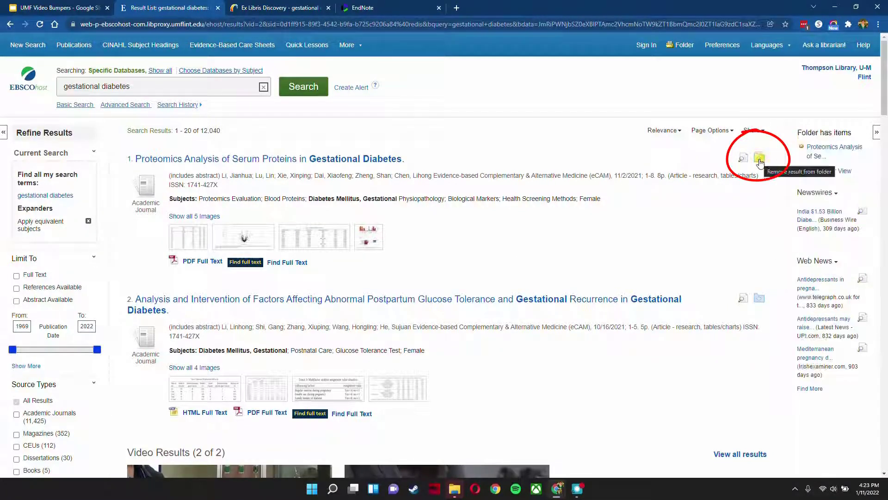
click(759, 298)
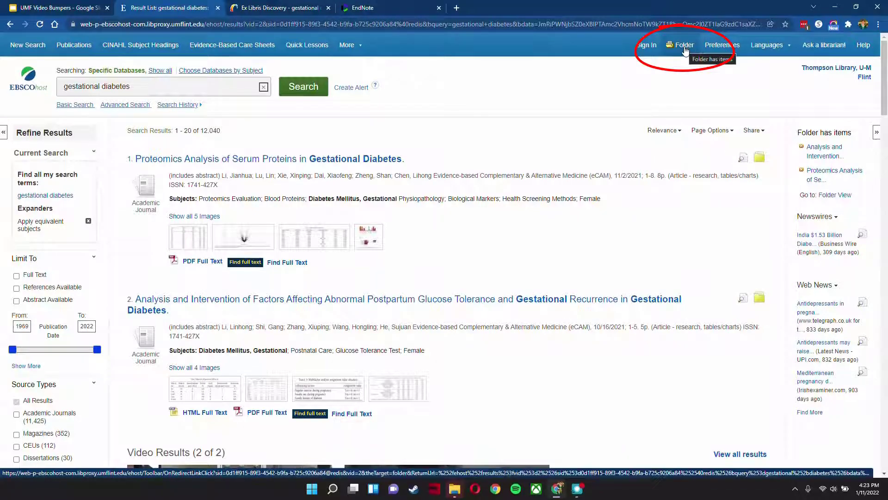
click(685, 47)
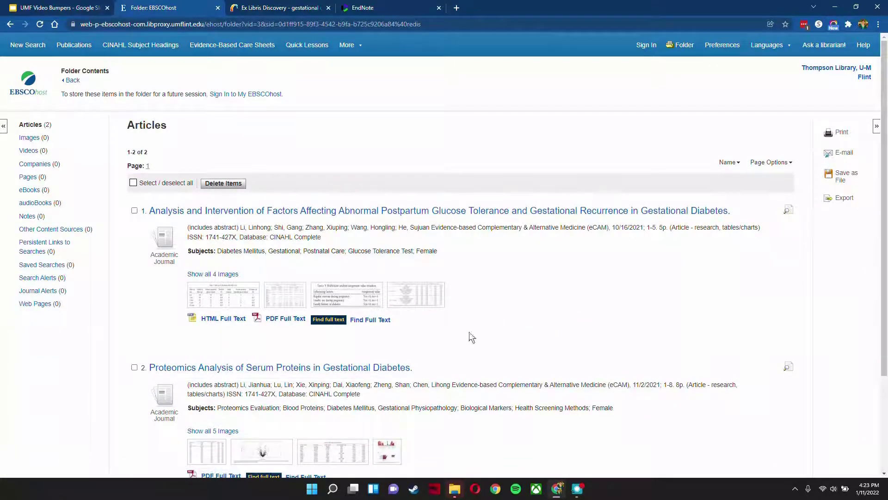
click(844, 201)
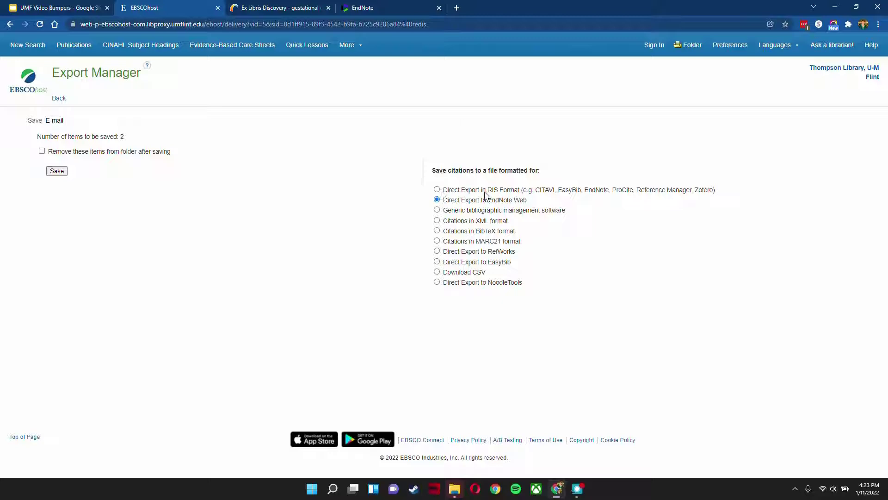
click(57, 171)
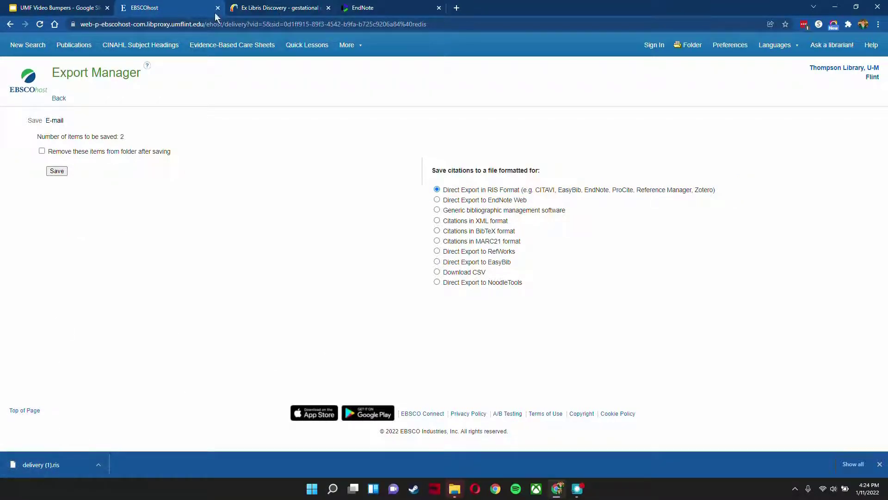
Step: Switch to EndNote and start a reference import using delivery (1).ris from Downloads with the Refman RIS import option
click(388, 9)
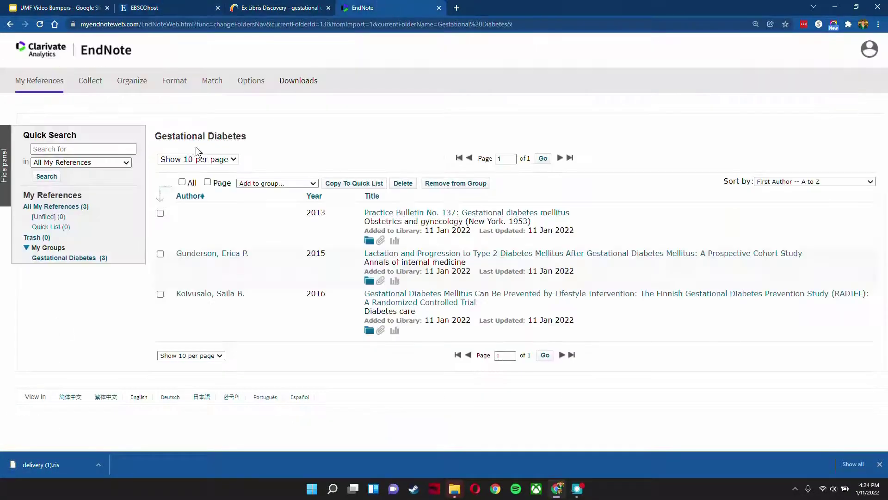
mouse_move(95, 89)
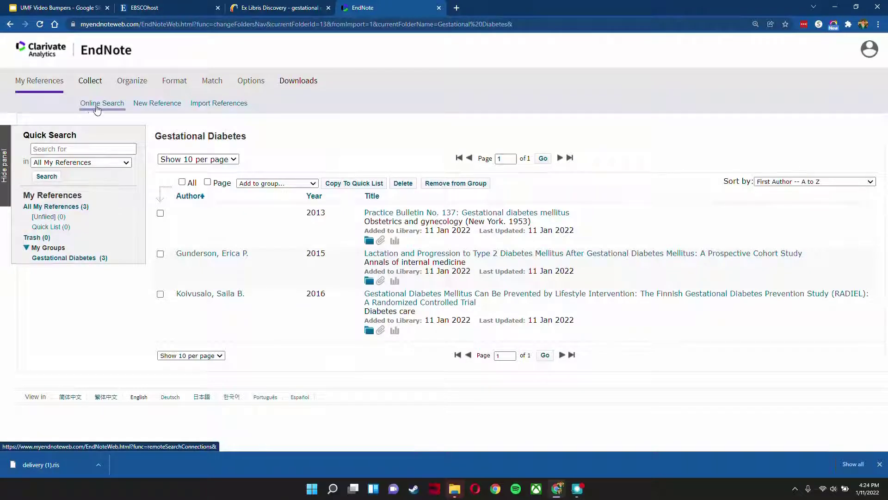
click(209, 104)
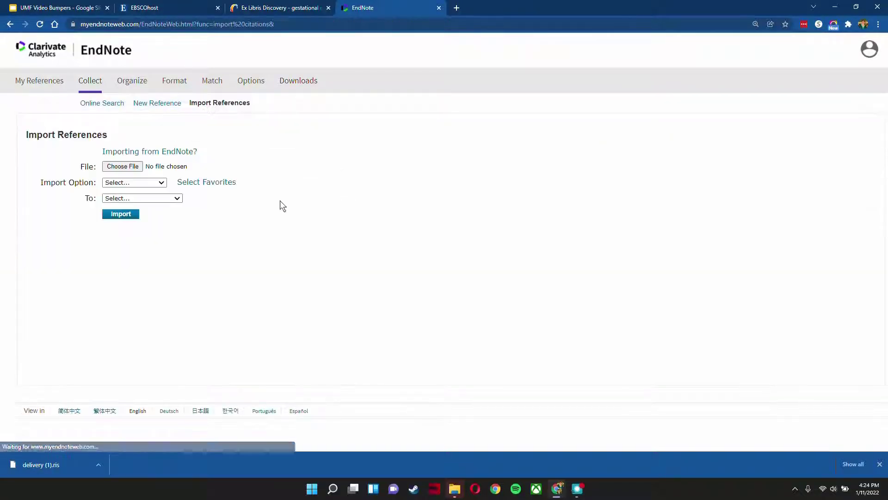
click(121, 166)
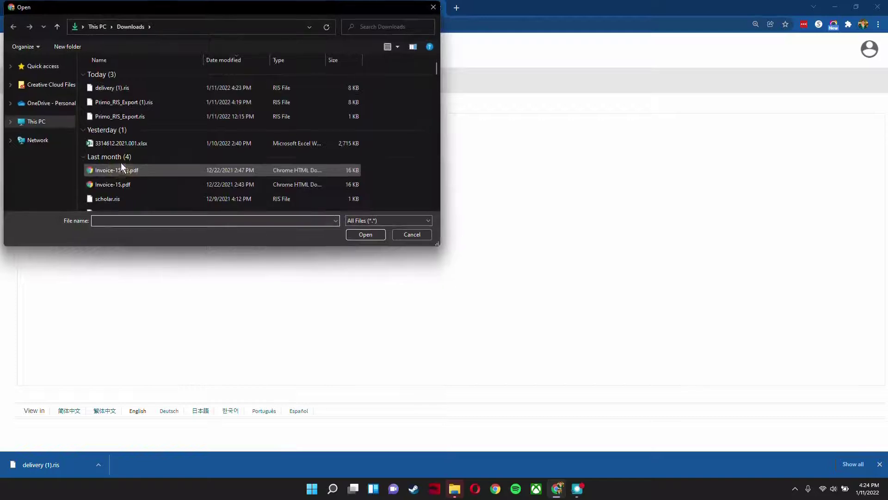
click(283, 87)
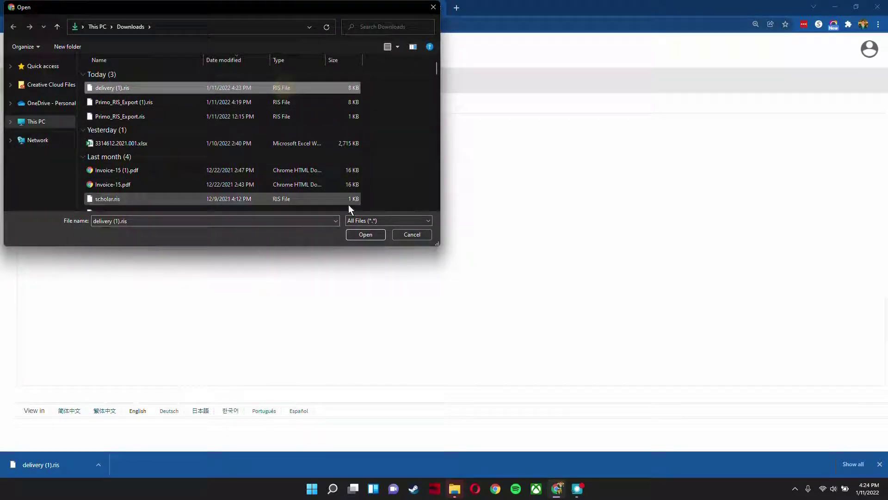
click(365, 235)
click(150, 182)
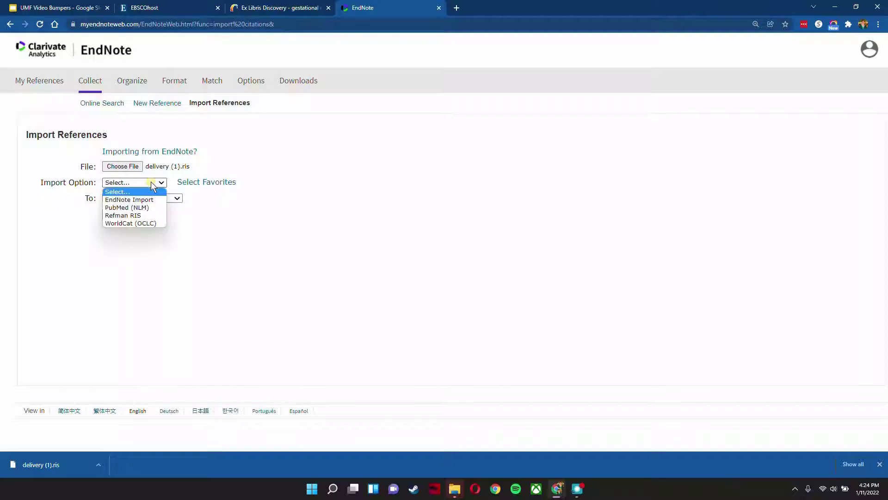
click(137, 215)
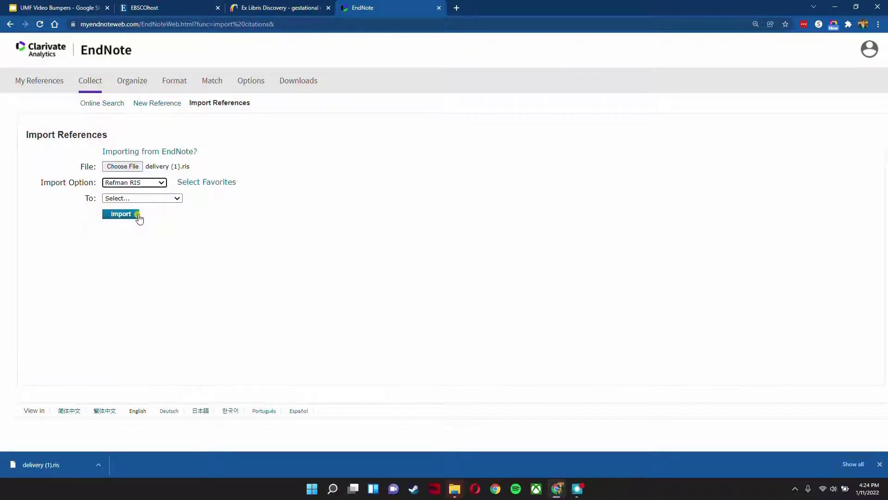
Step: Import the references into the existing Gestational Diabetes group and open that group to view its articles
click(177, 199)
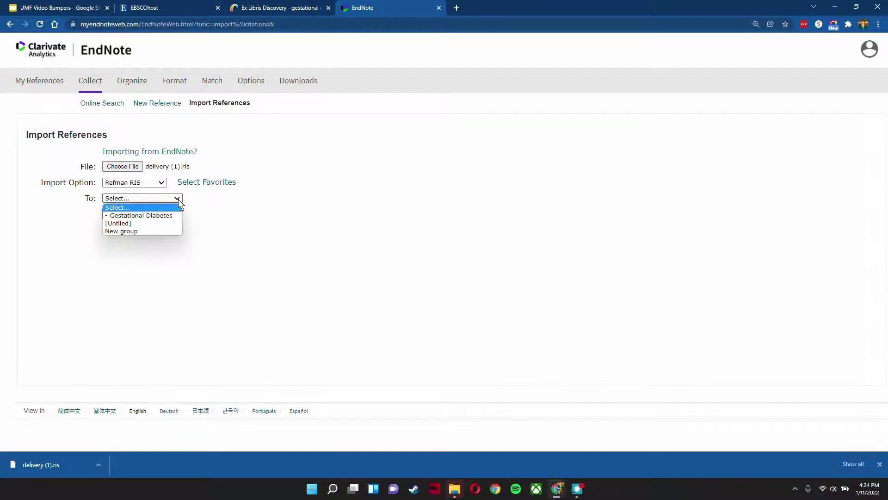
click(163, 214)
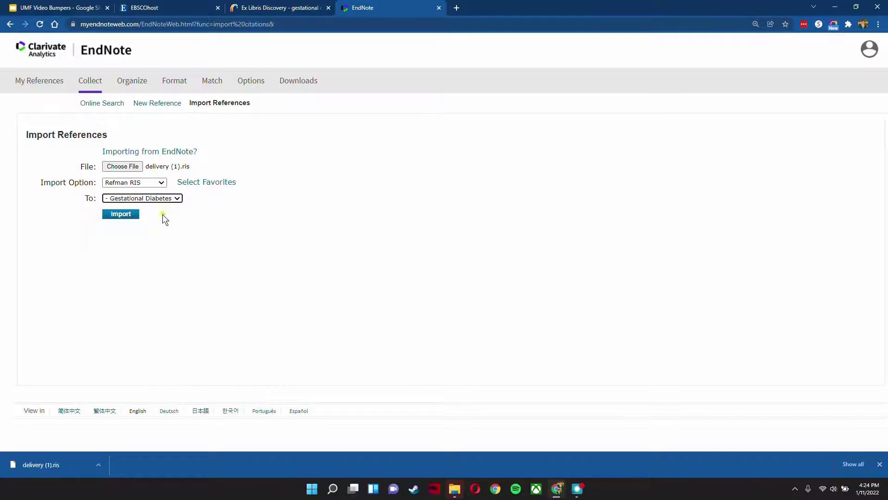
click(122, 214)
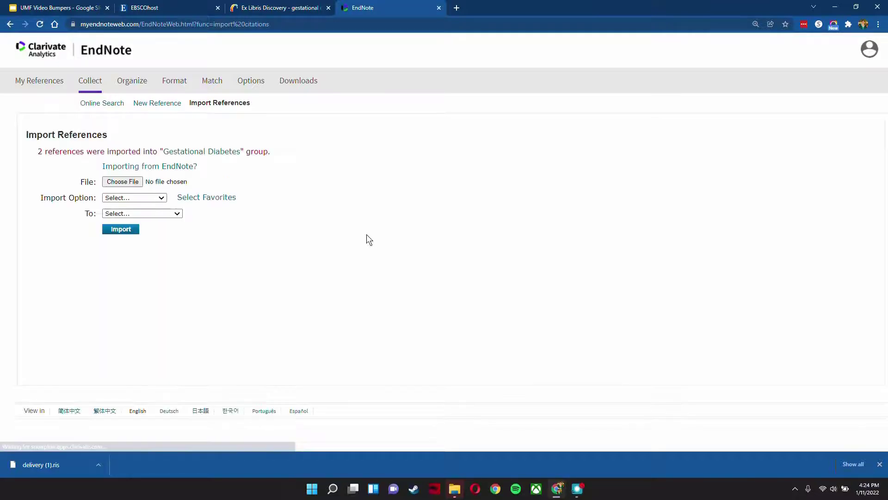
click(204, 153)
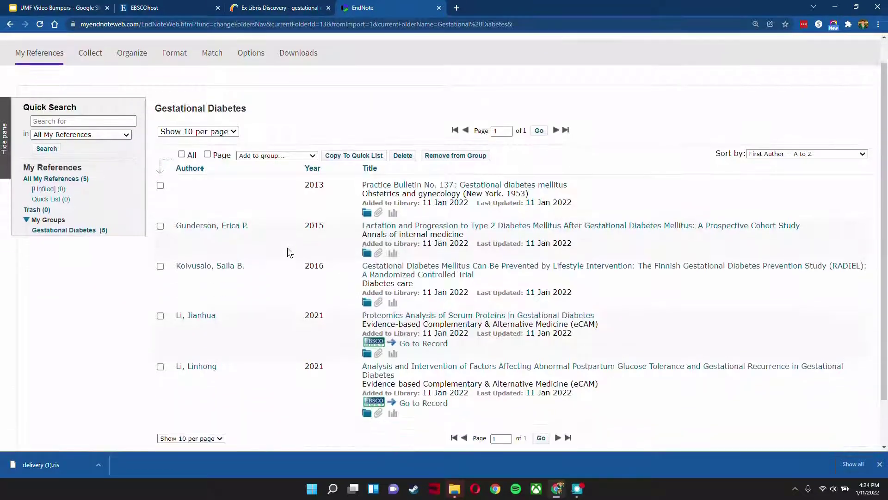
scroll(287, 253, down, 1)
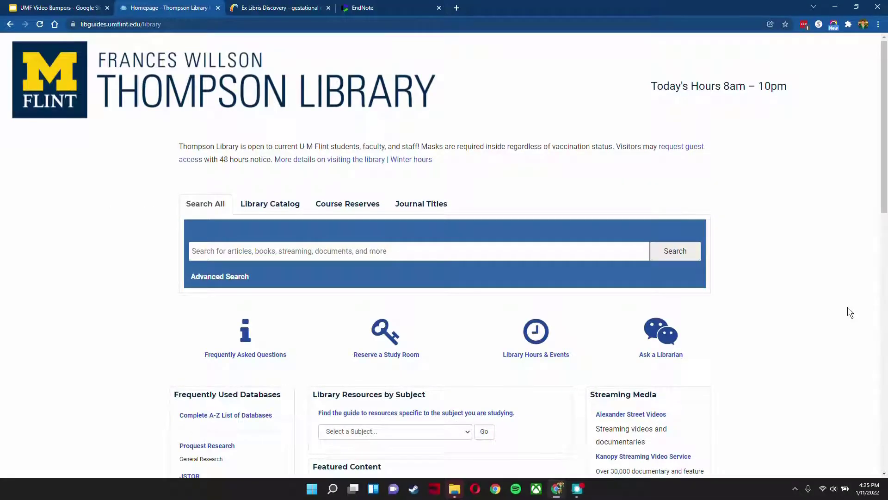
Step: Open the PubMed database from the Thompson Library homepage and search it for gestational diabetes
scroll(850, 312, down, 4)
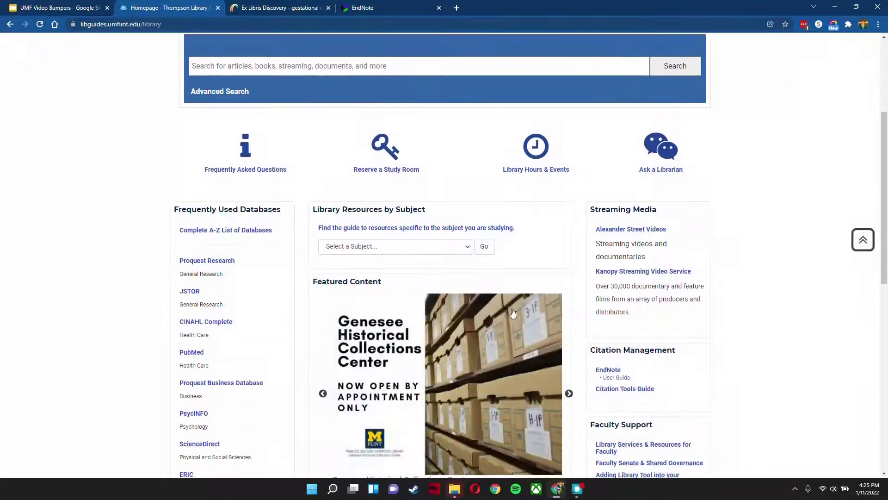
click(193, 353)
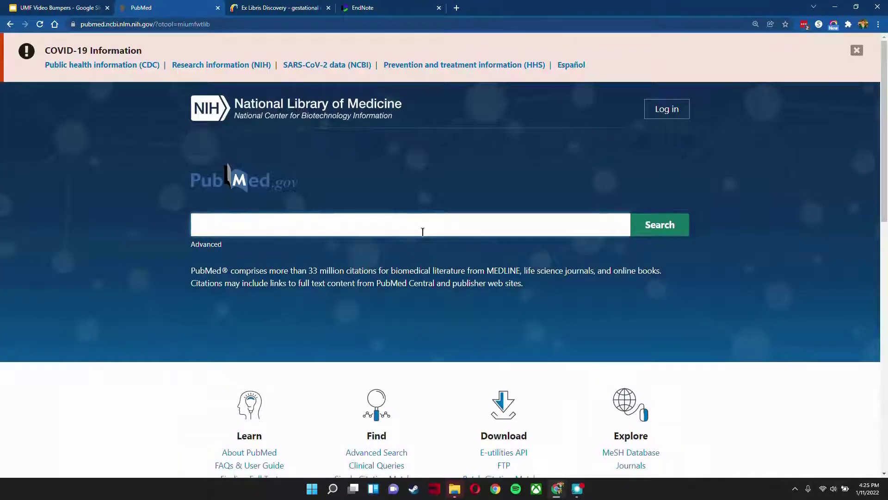
click(416, 227)
text(gesta)
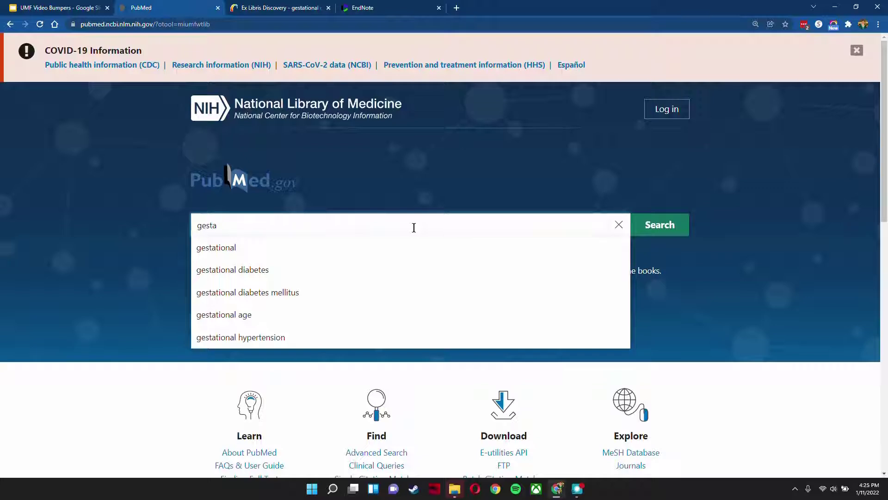
click(357, 272)
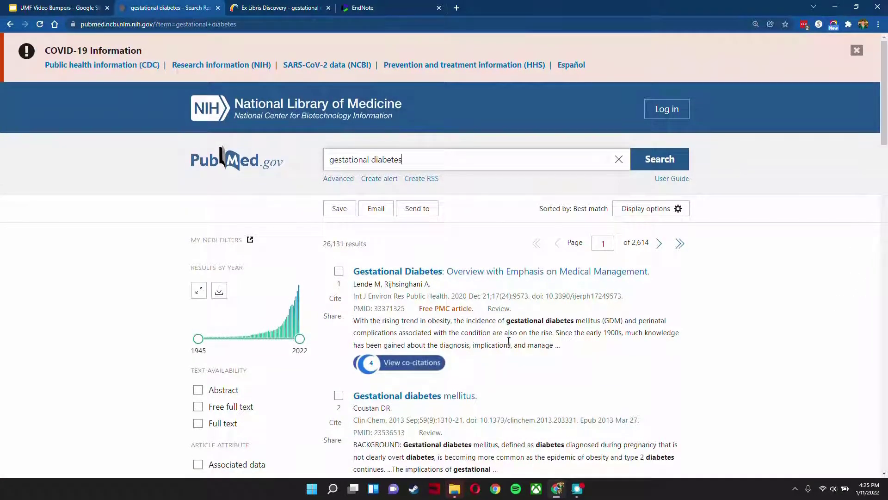
Step: Select the first three PubMed search results and send them to the Clipboard
click(339, 271)
scroll(339, 278, down, 2)
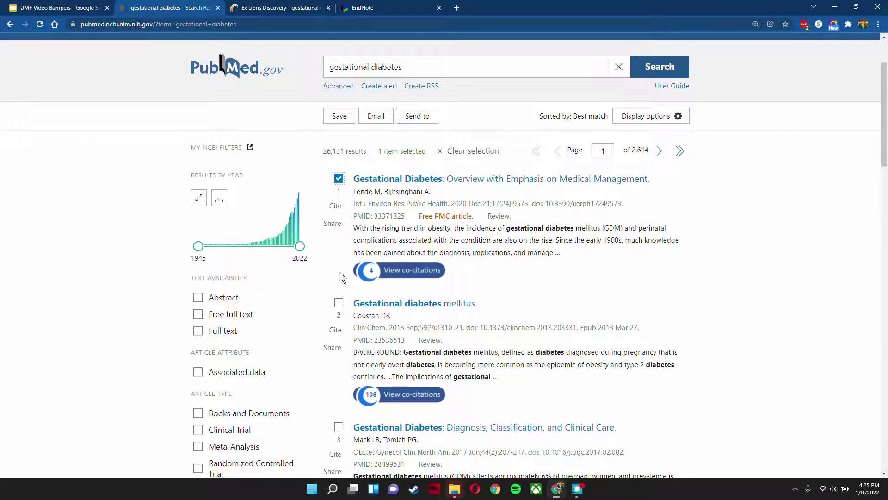
click(339, 303)
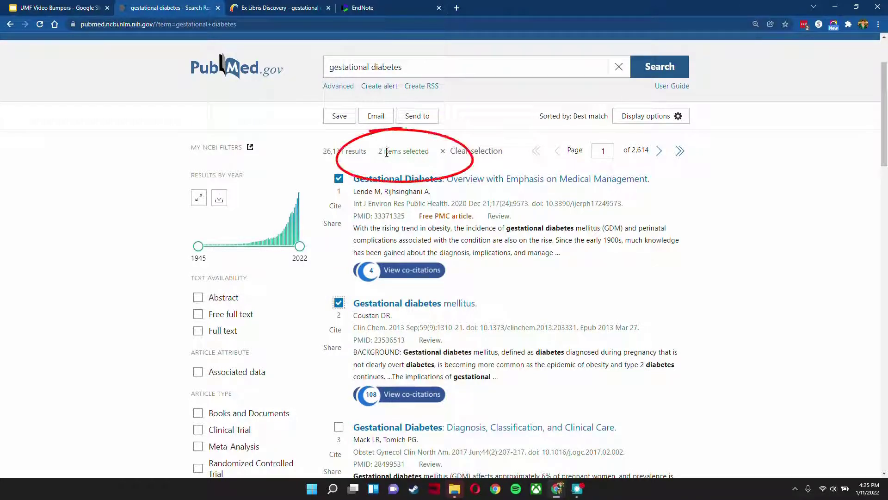
click(338, 426)
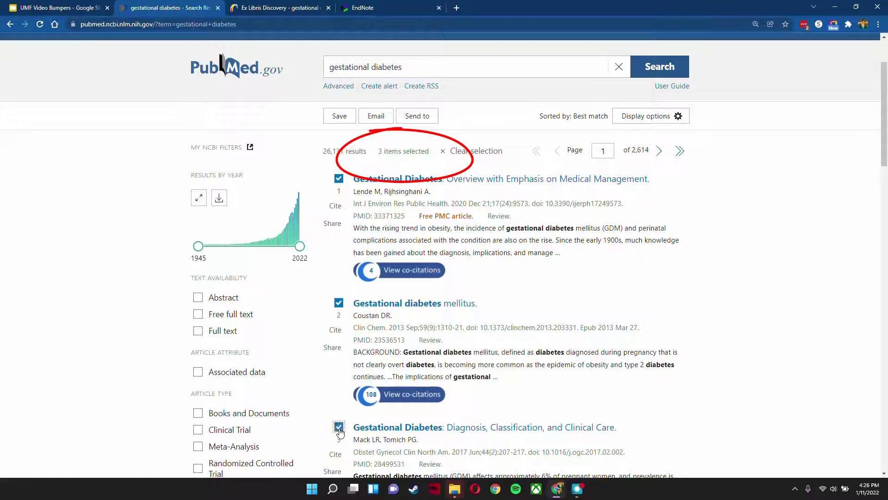
click(419, 119)
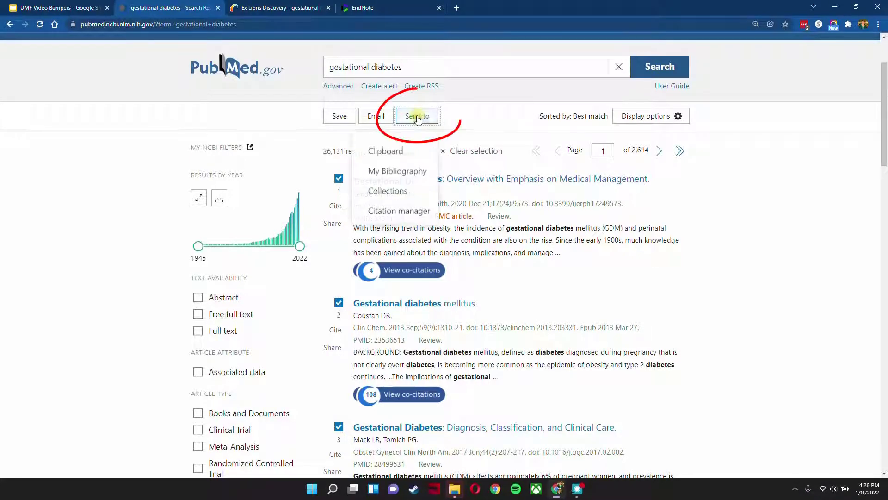
click(382, 152)
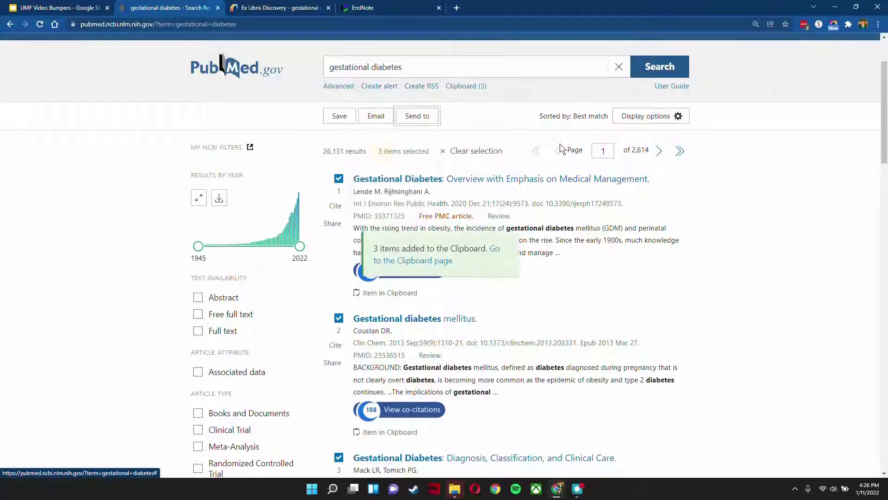
Step: Open the PubMed Clipboard and create a citation manager file containing all results
scroll(495, 278, down, 5)
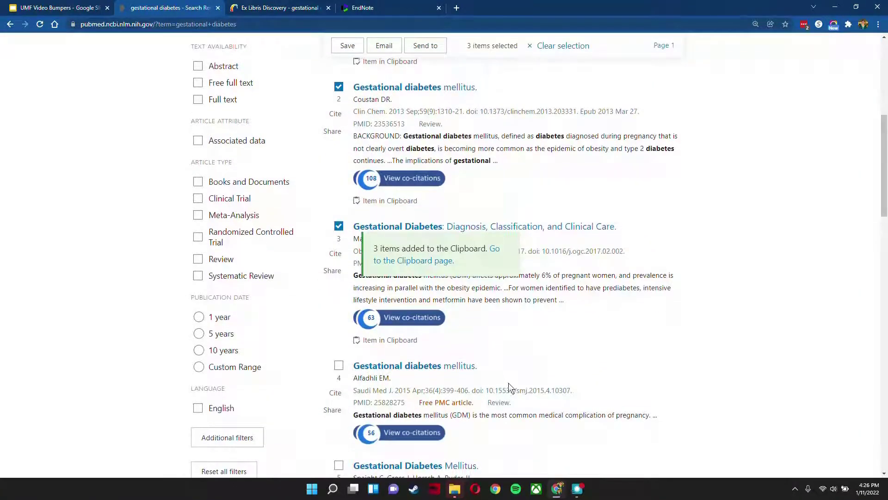
scroll(509, 382, down, 4)
scroll(658, 291, up, 3)
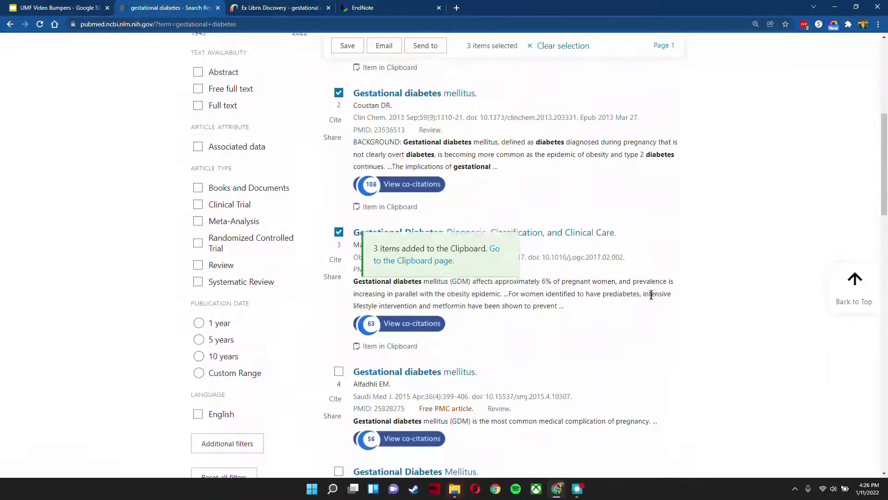
scroll(703, 236, up, 8)
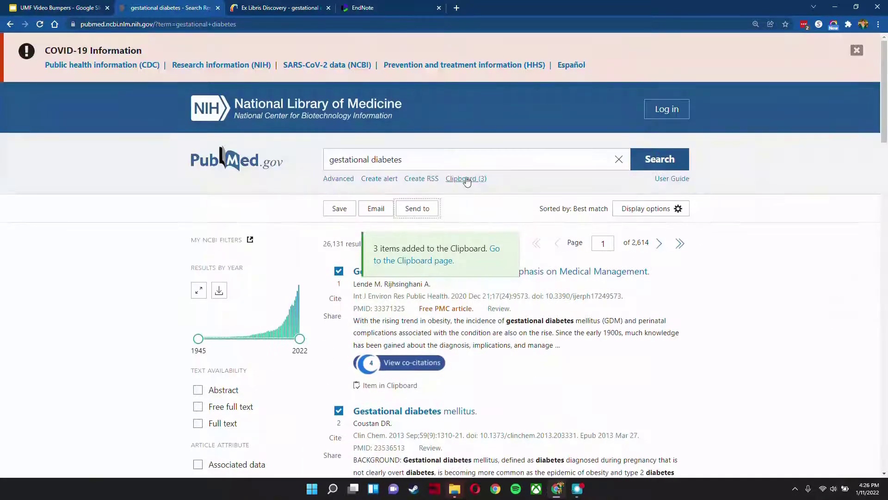
click(466, 180)
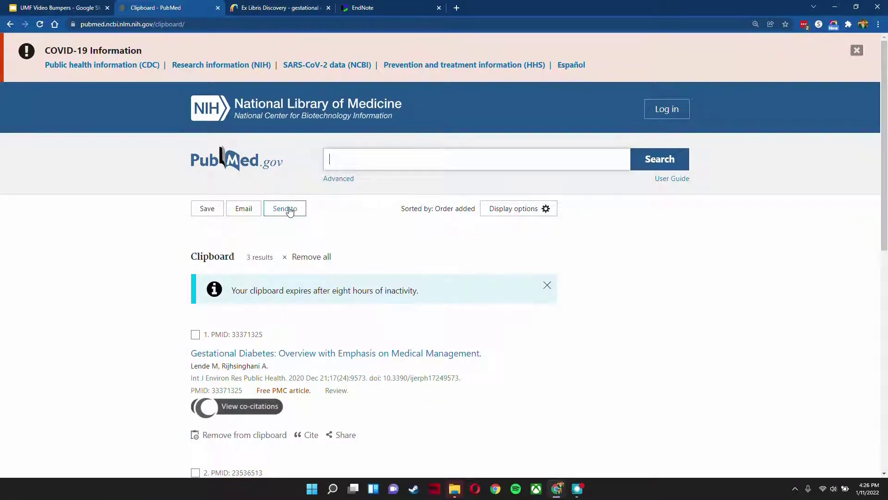
click(288, 209)
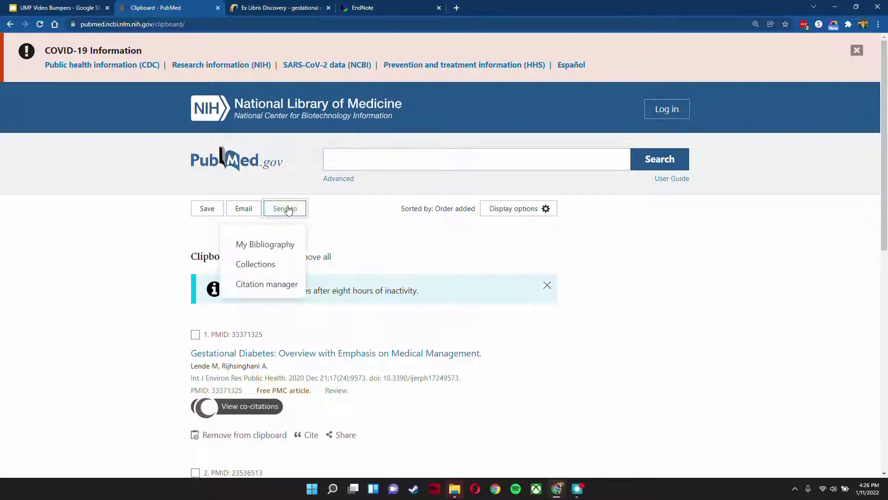
click(267, 284)
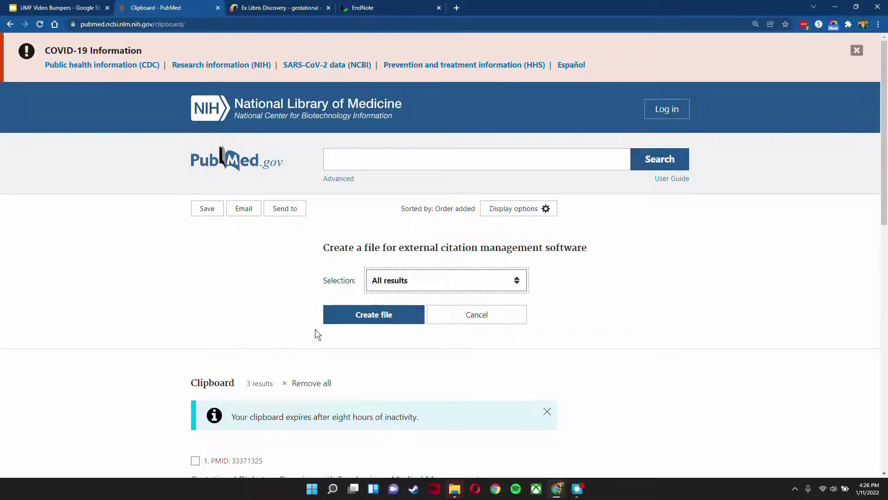
click(373, 316)
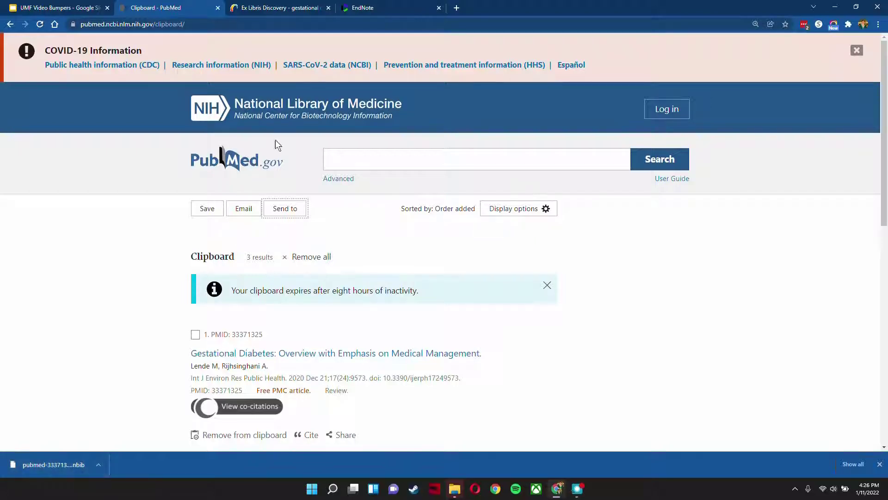
Step: Switch to EndNote and choose pubmed-33371325-set.nbib from the Downloads folder as the file for importing references
click(357, 9)
scroll(223, 250, up, 1)
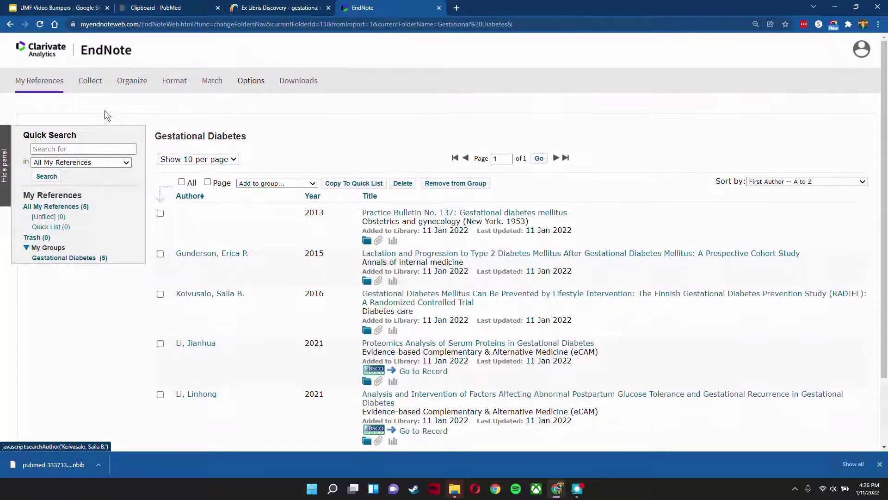
mouse_move(89, 81)
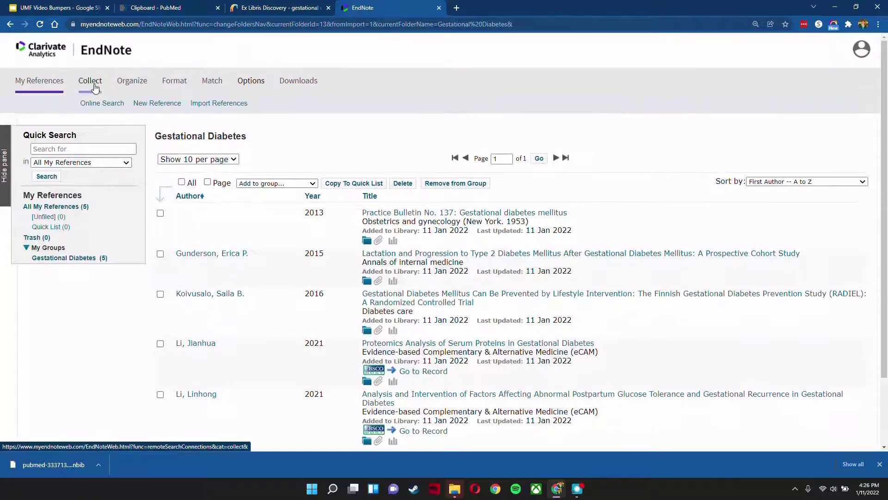
click(208, 105)
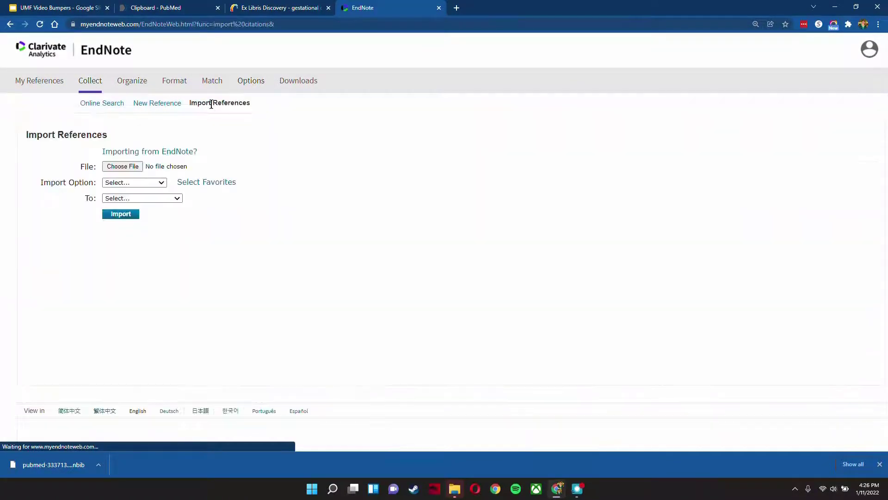
click(121, 167)
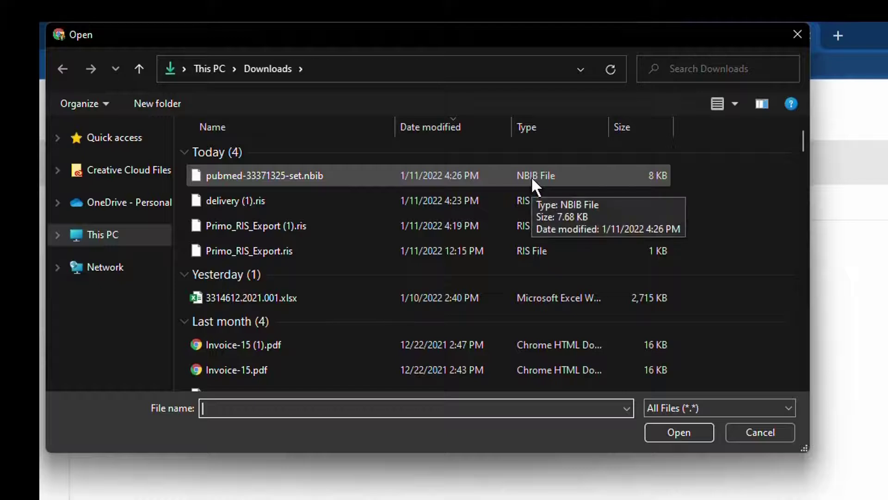
click(242, 174)
click(679, 432)
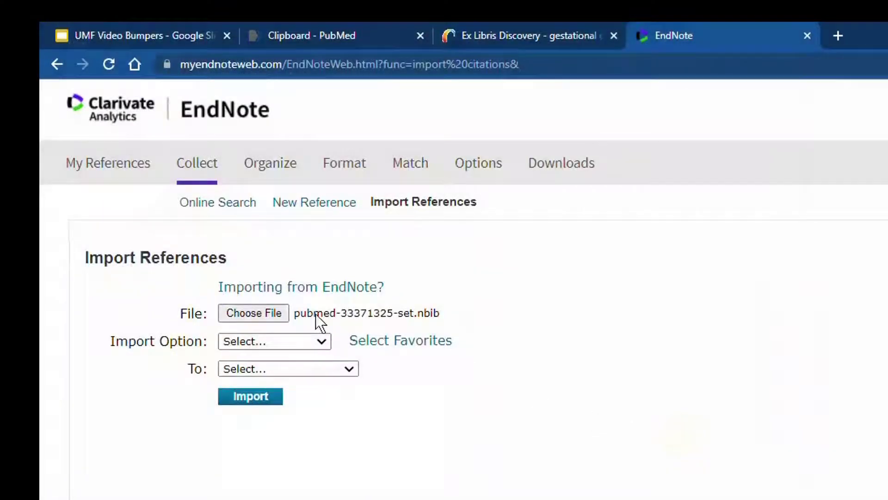
Step: Import the chosen file with the PubMed (NLM) import option into the Gestational Diabetes group
click(257, 341)
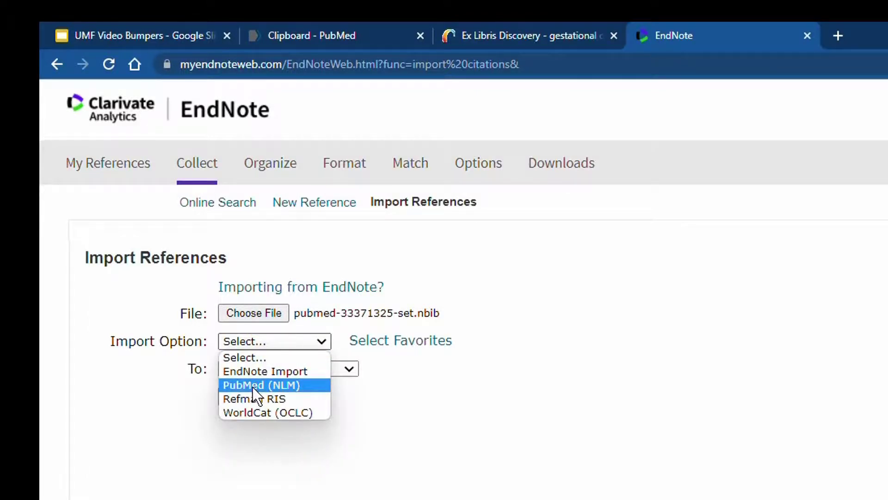
click(251, 385)
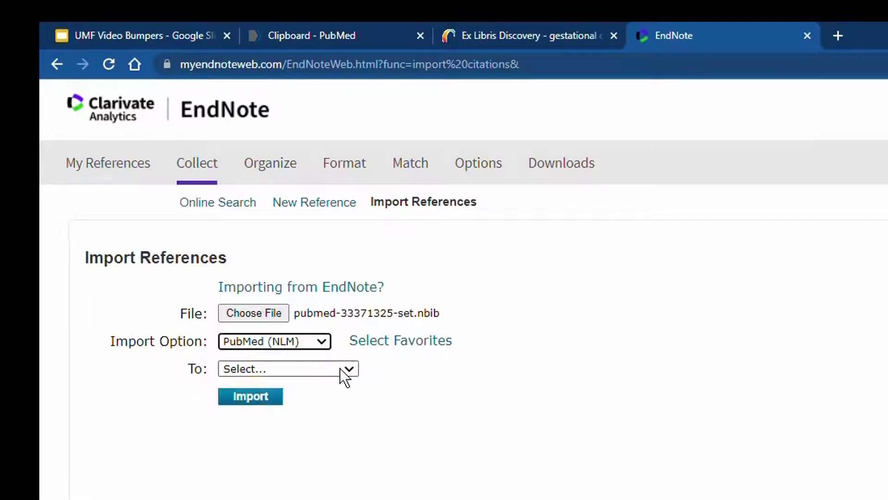
click(343, 368)
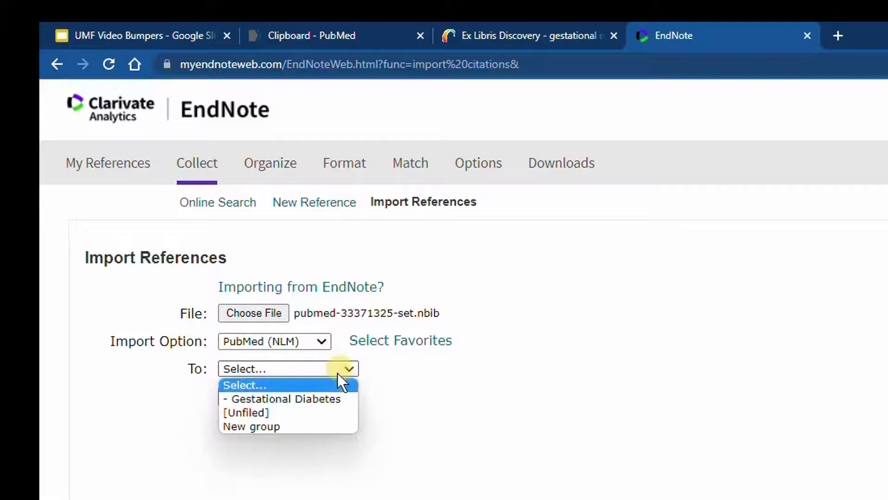
click(308, 399)
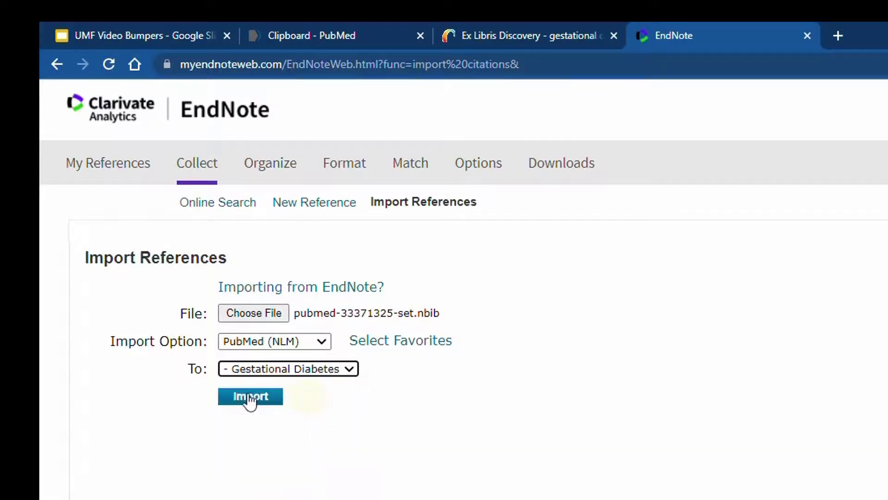
click(249, 396)
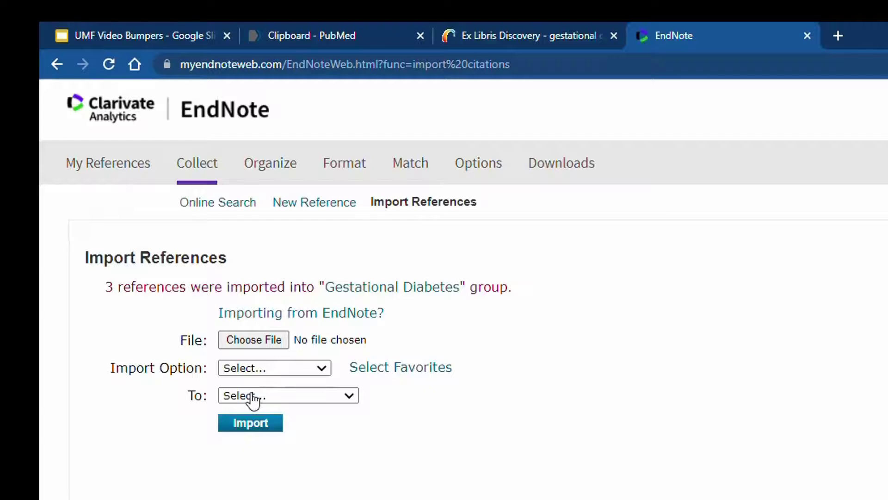
Step: Open the Gestational Diabetes group and look through its full list of references
click(374, 288)
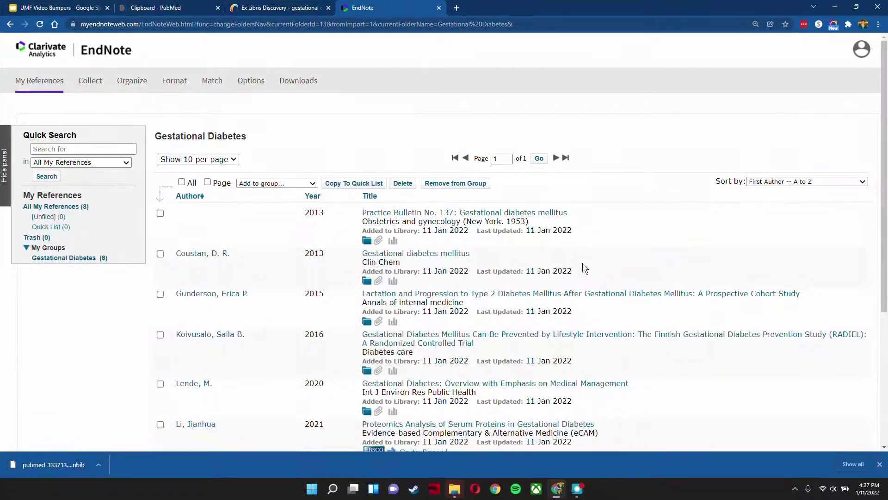
scroll(582, 263, down, 3)
scroll(574, 265, down, 1)
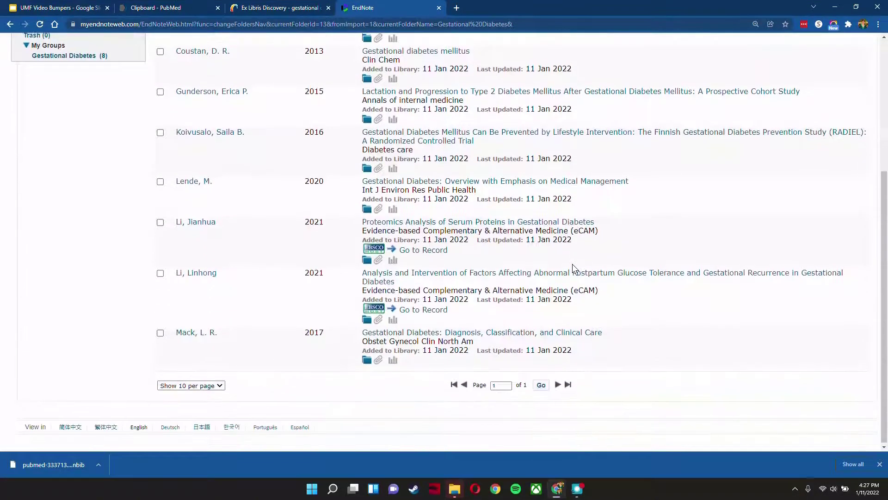
scroll(573, 266, up, 3)
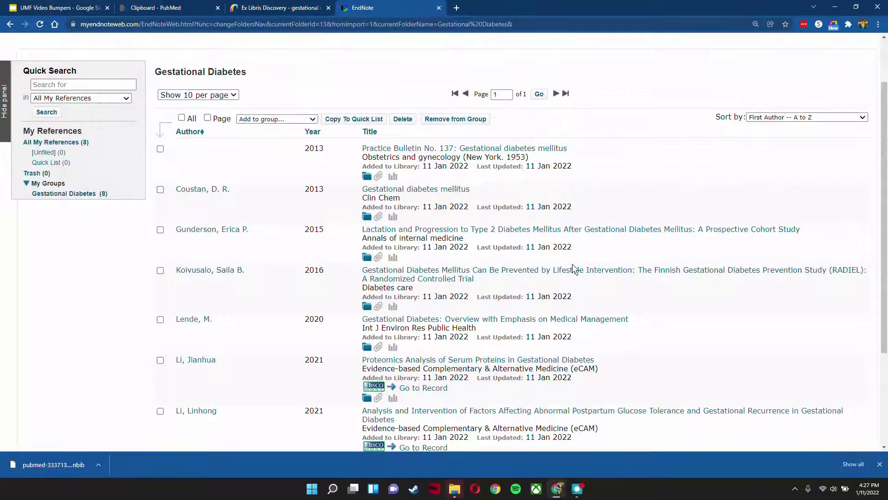
click(69, 194)
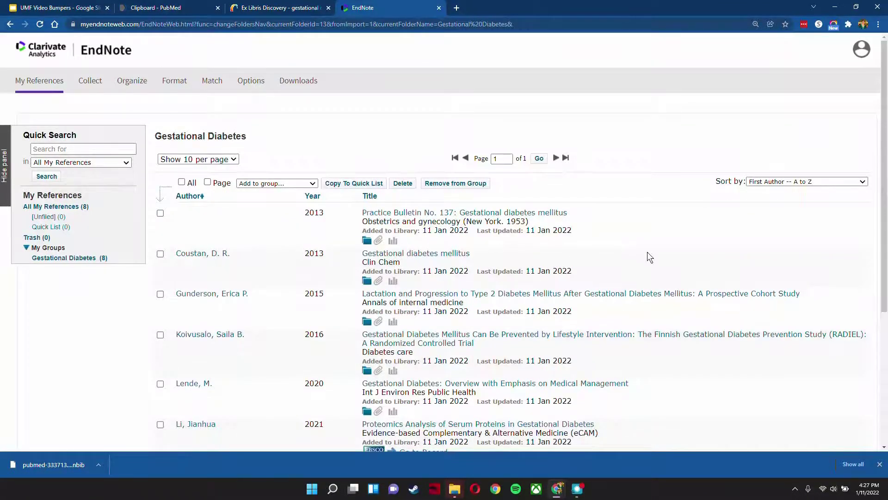
scroll(649, 257, down, 2)
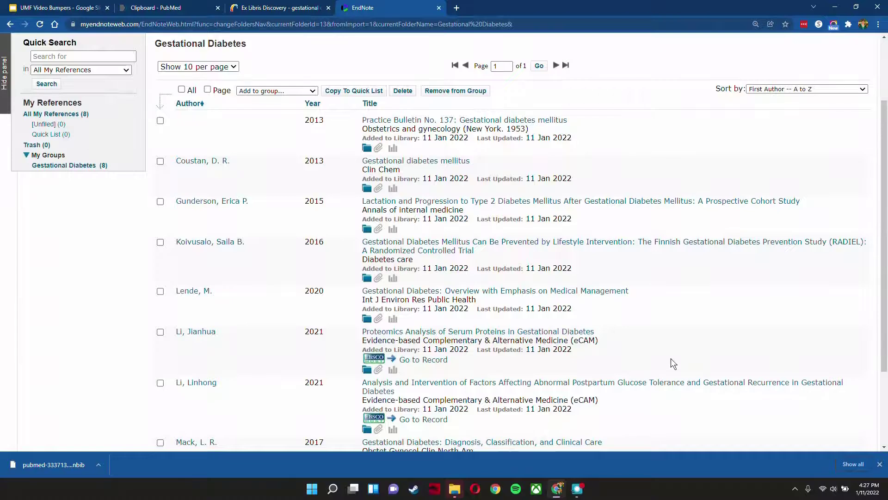
scroll(690, 357, up, 2)
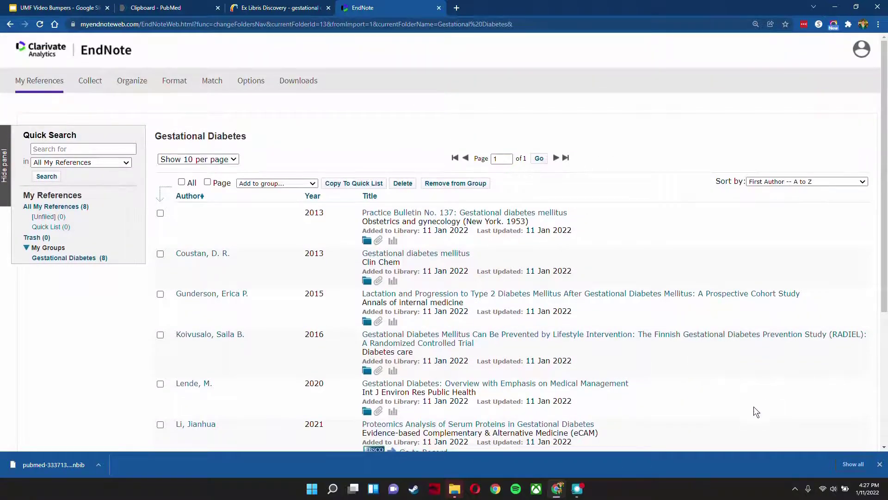